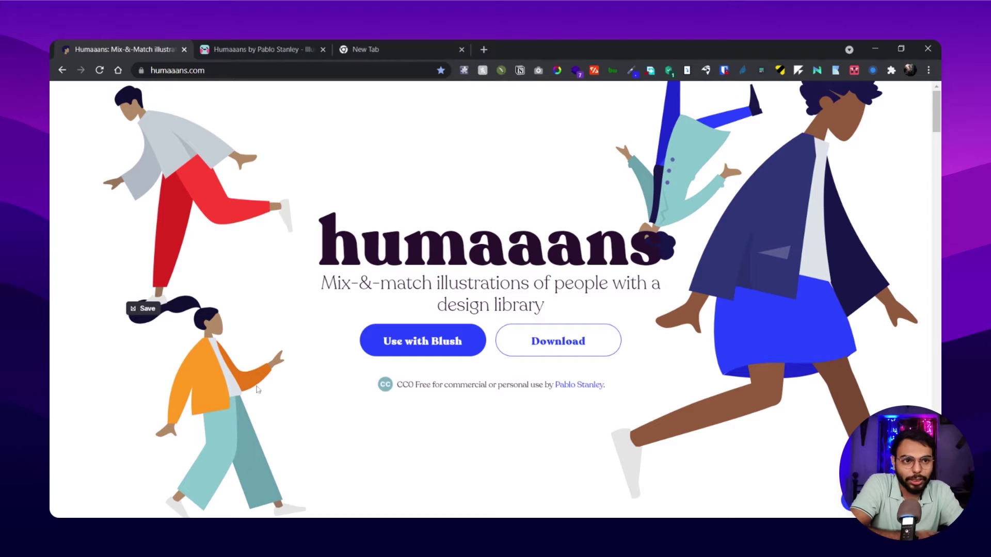
- Look through the Humaaans home page, from the introduction to the remix, card and scene examples
scroll(375, 350, down, 1)
scroll(375, 350, down, 4)
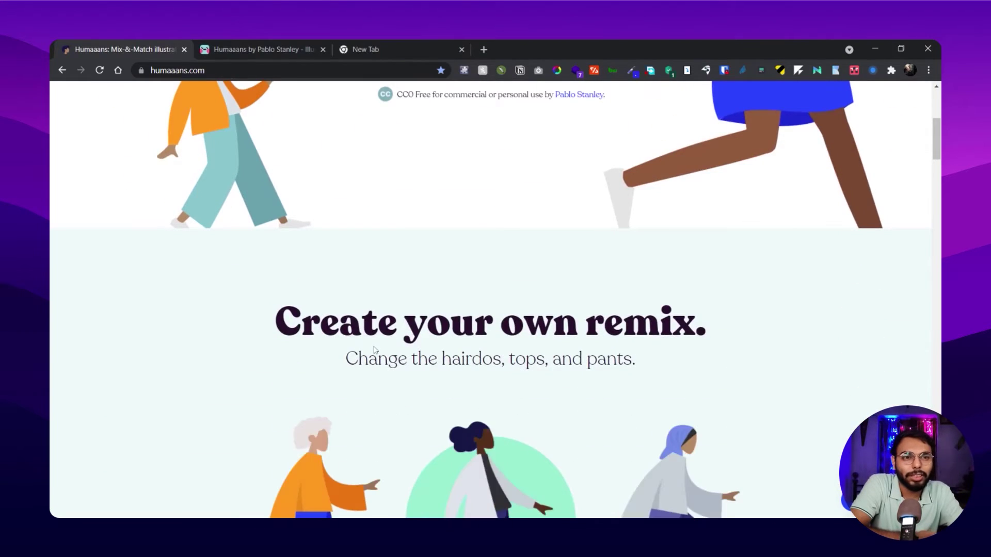
scroll(375, 350, down, 4)
scroll(376, 348, up, 9)
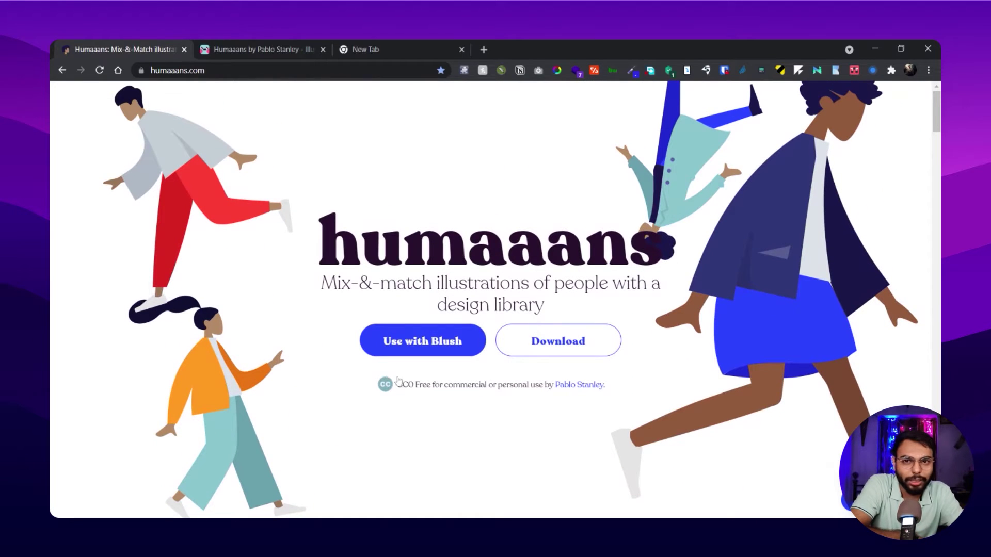
scroll(192, 320, down, 9)
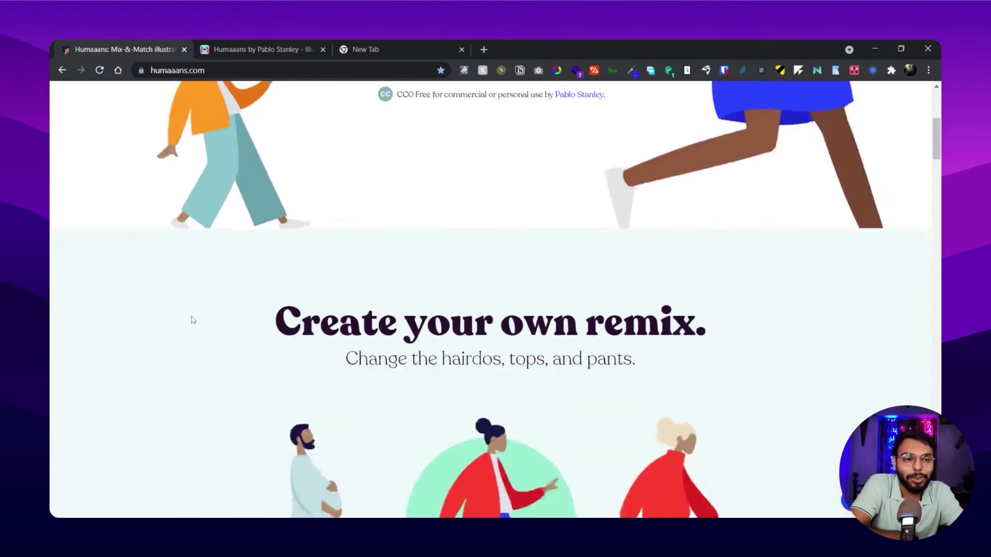
scroll(193, 319, down, 15)
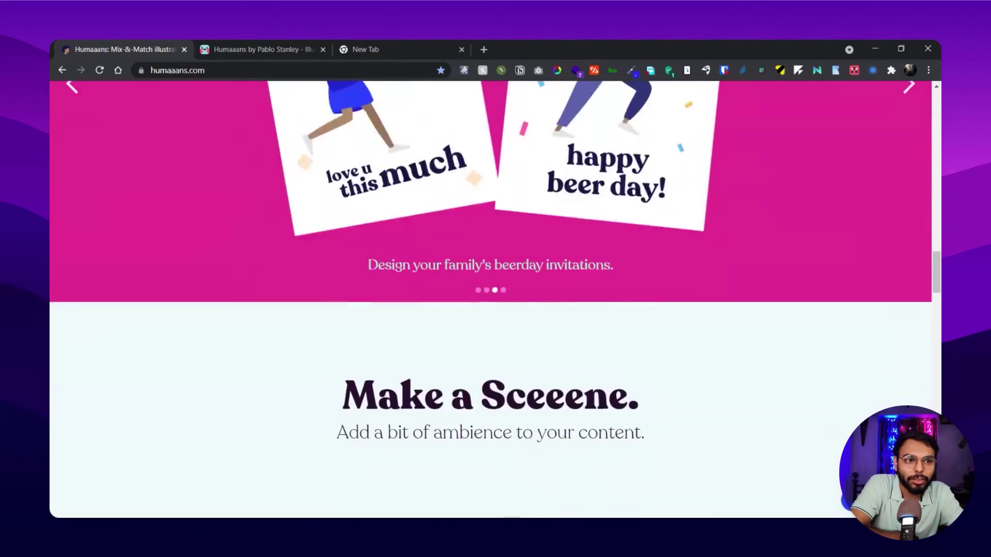
scroll(496, 299, down, 5)
scroll(495, 299, up, 6)
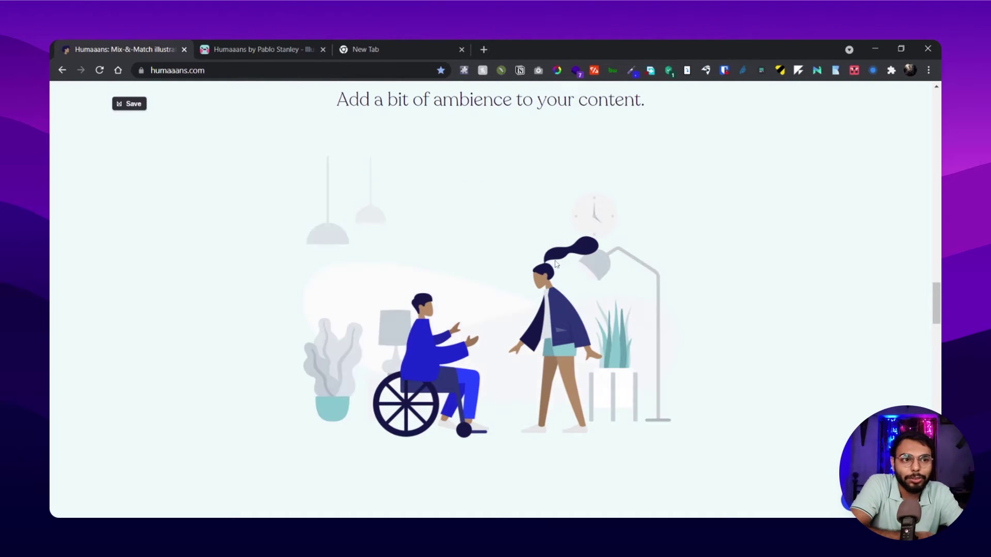
scroll(588, 346, down, 2)
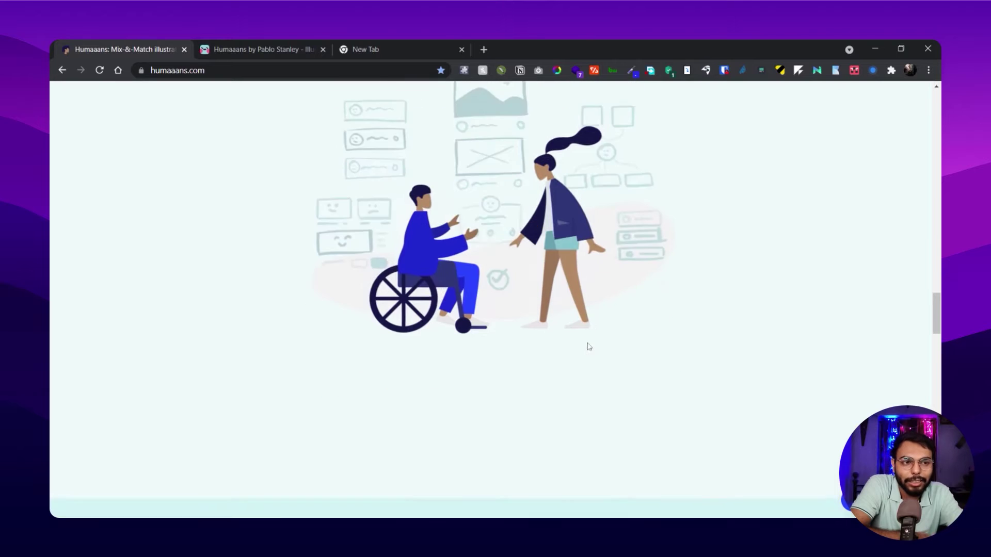
- Examine the app-screen and web-page design examples down to the page's end, then return to the introduction
scroll(588, 346, down, 10)
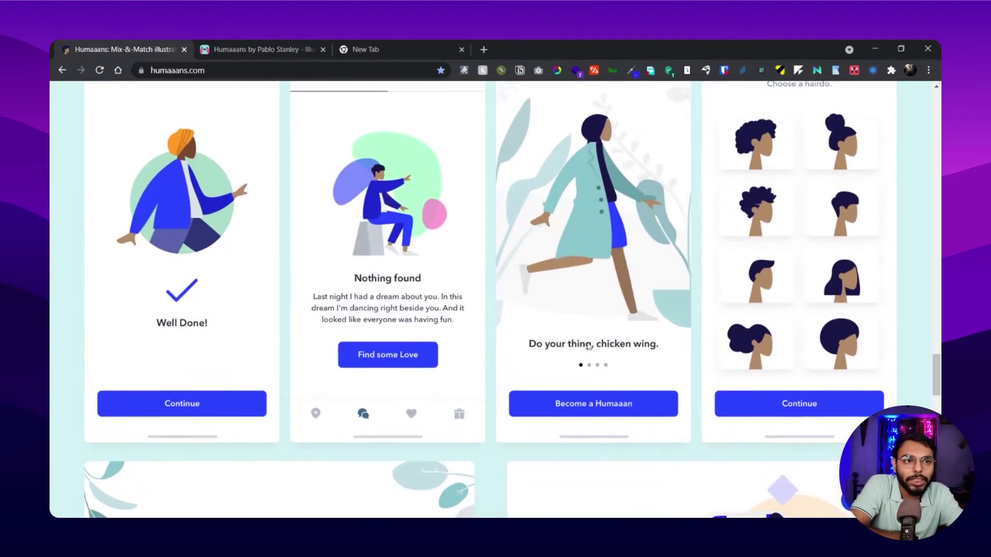
scroll(588, 346, up, 2)
scroll(457, 215, down, 1)
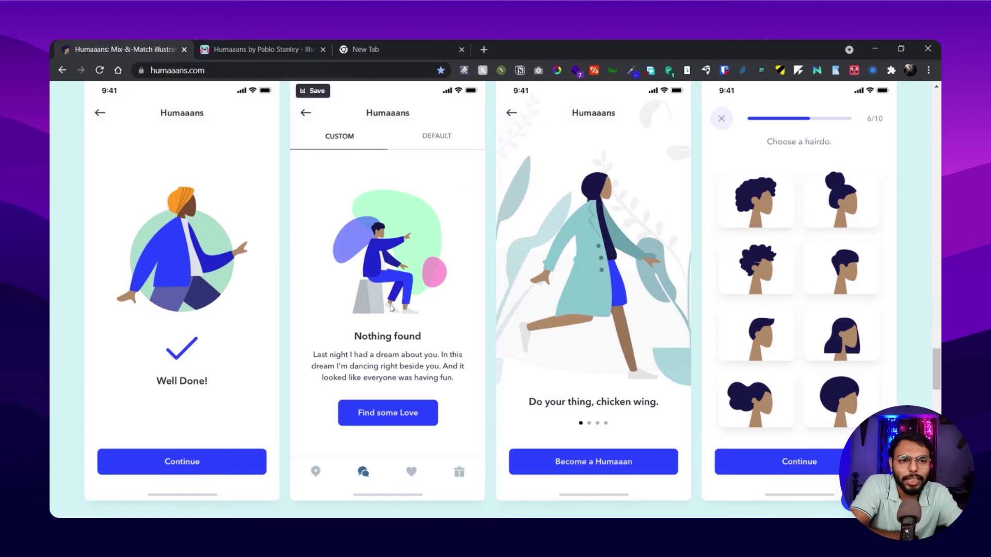
scroll(390, 308, down, 2)
scroll(201, 276, down, 4)
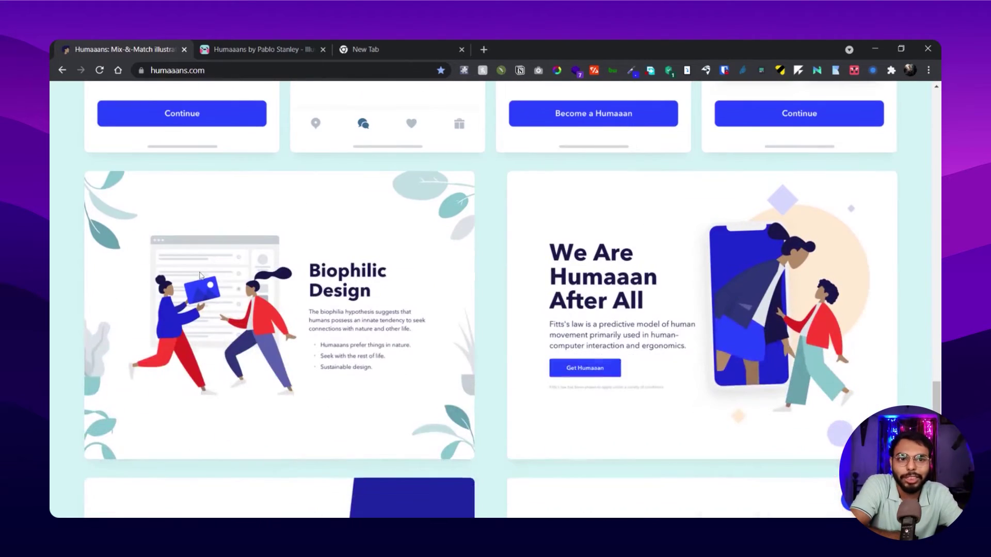
scroll(461, 242, down, 1)
scroll(461, 242, down, 2)
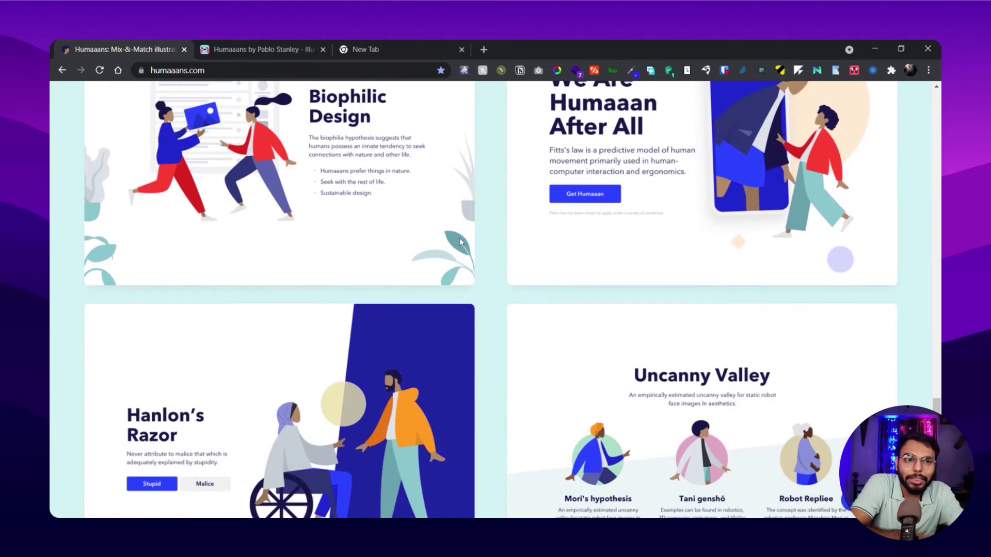
scroll(461, 242, down, 2)
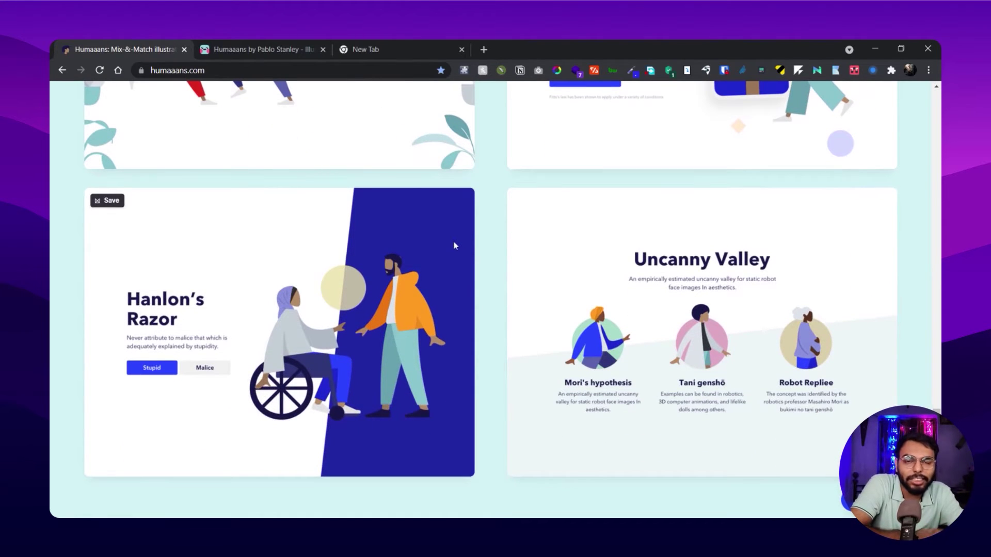
scroll(454, 242, down, 10)
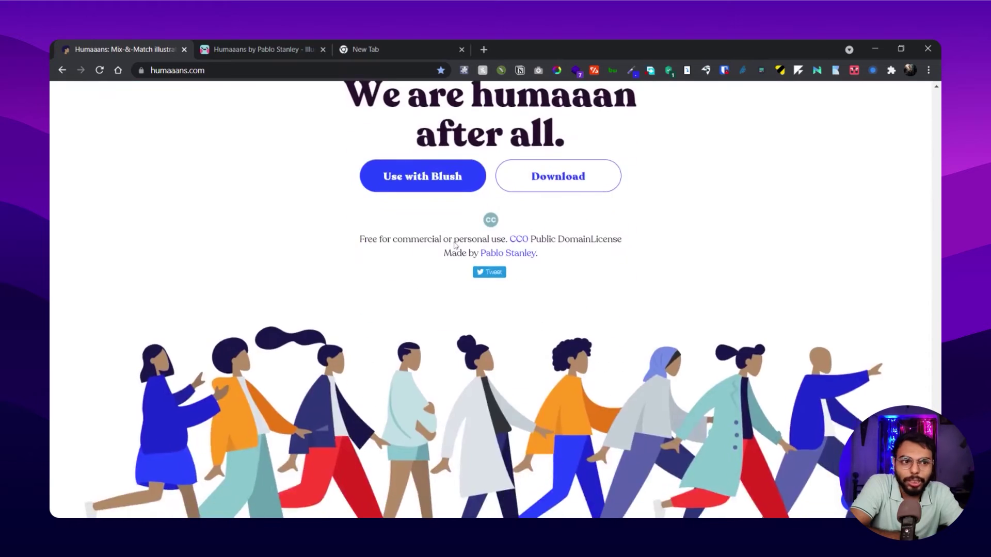
scroll(454, 243, up, 6)
scroll(454, 244, up, 20)
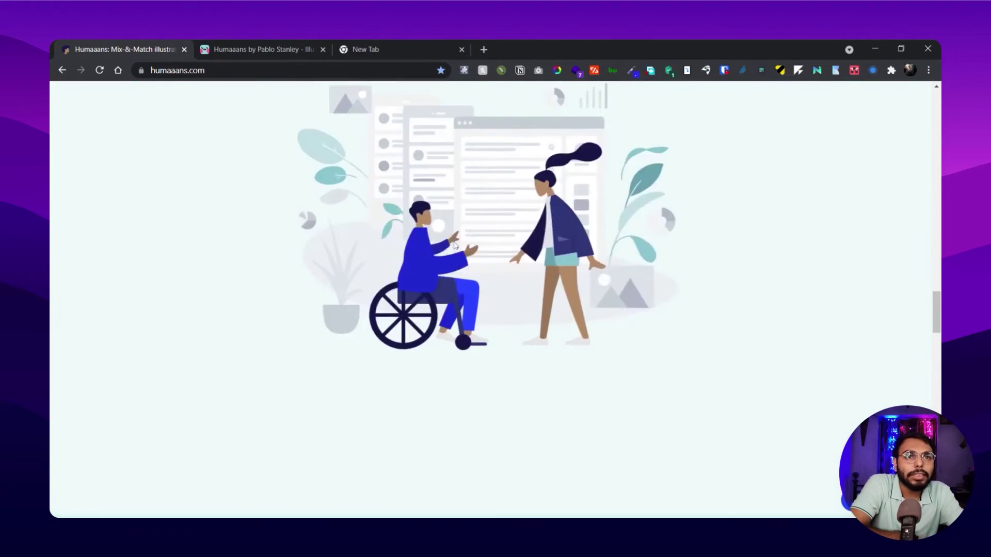
scroll(455, 244, up, 20)
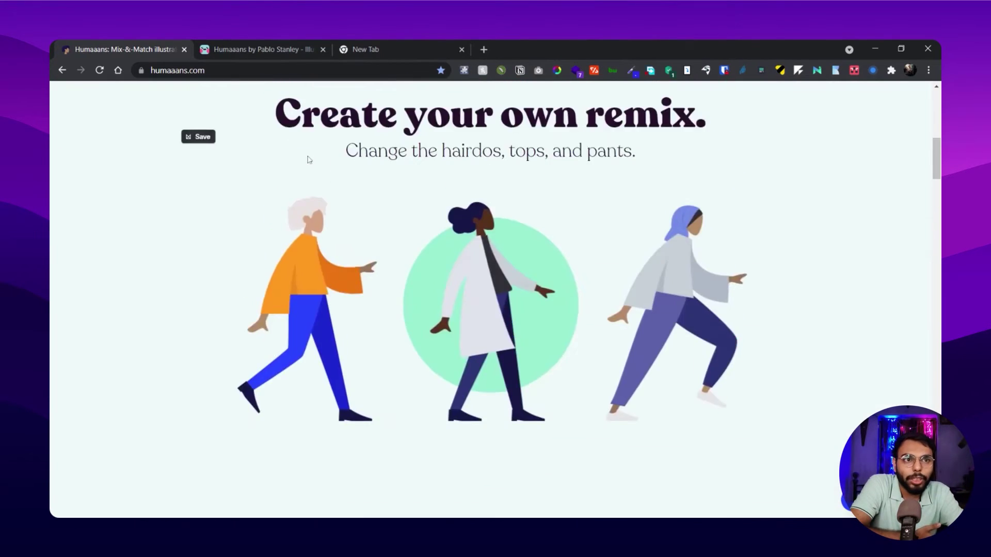
scroll(309, 160, up, 4)
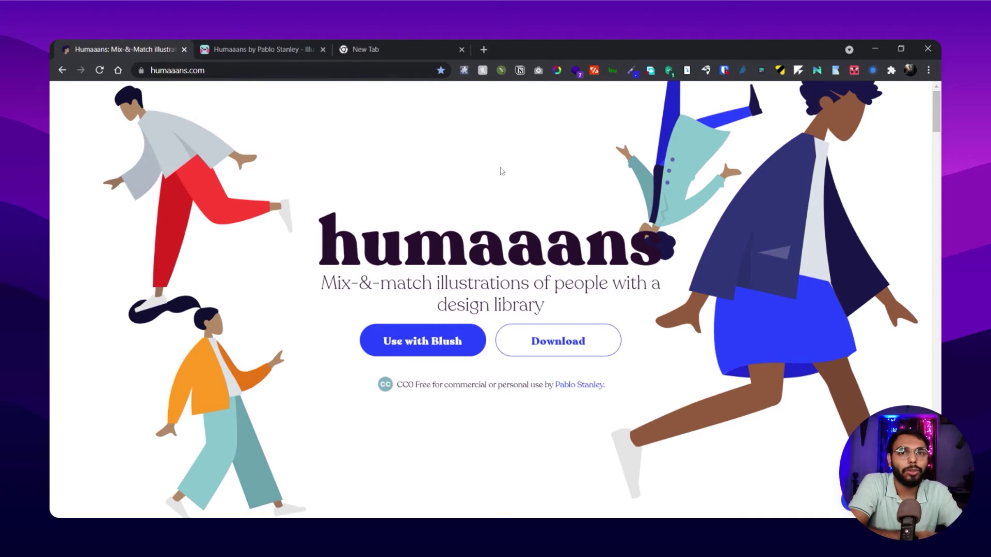
- Switch to the already open Humaaans collection page on Blush
click(258, 49)
key(ctrl+shift+Tab)
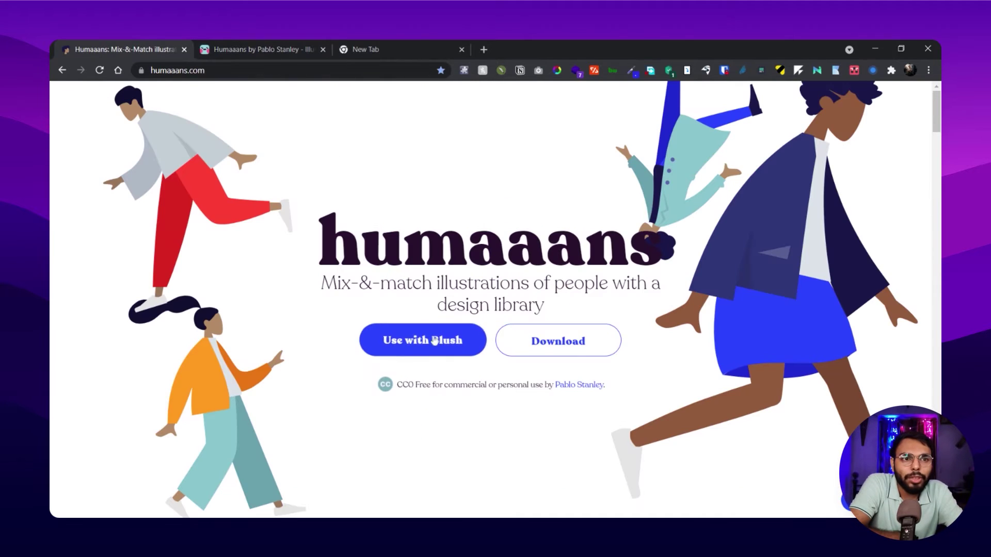
click(226, 45)
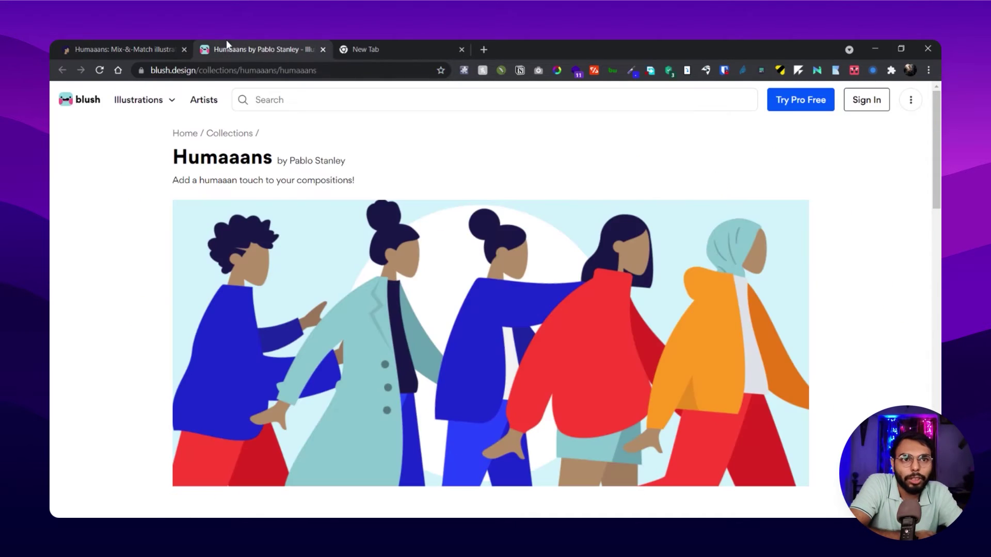
- Examine the poses, scenes and compositions offered in the Humaaans collection
scroll(204, 188, down, 8)
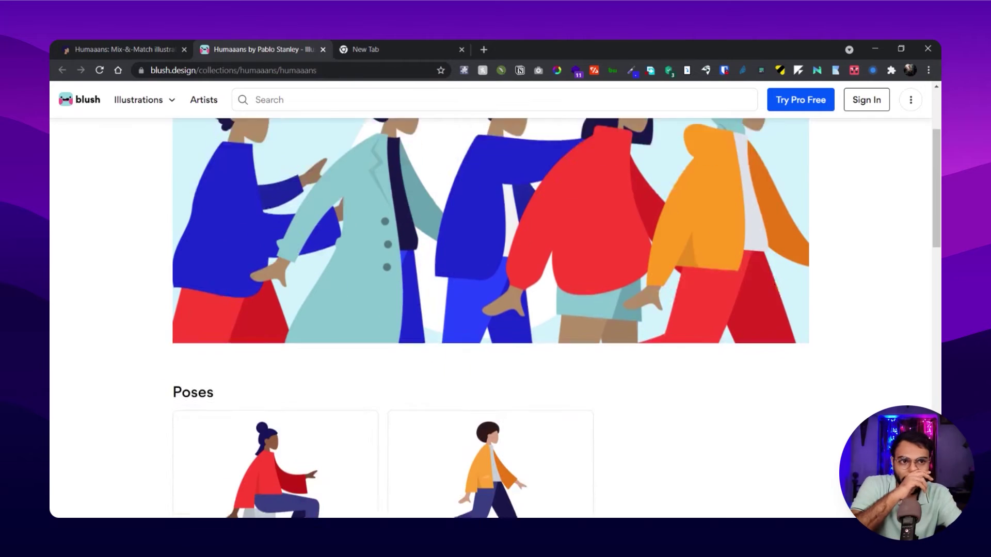
mouse_move(244, 245)
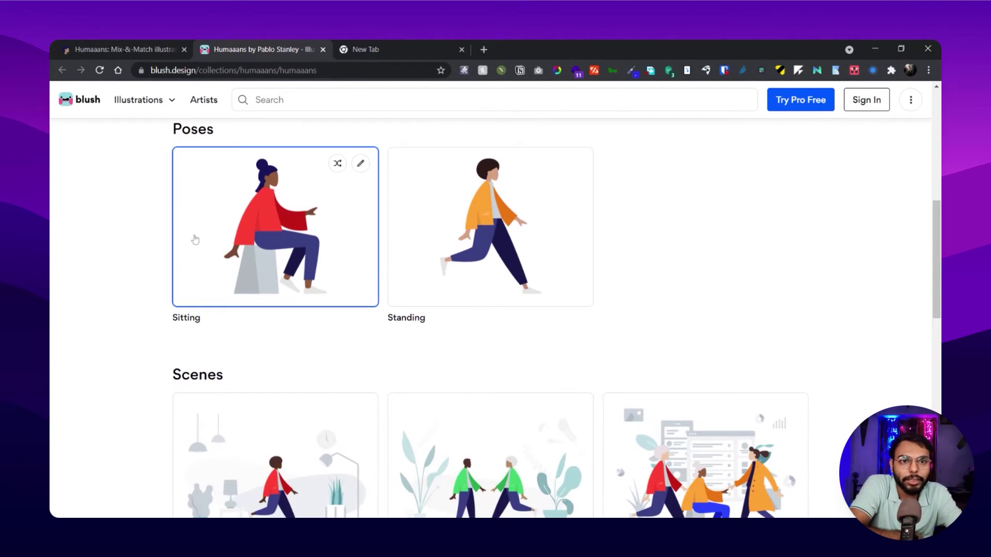
scroll(258, 199, up, 1)
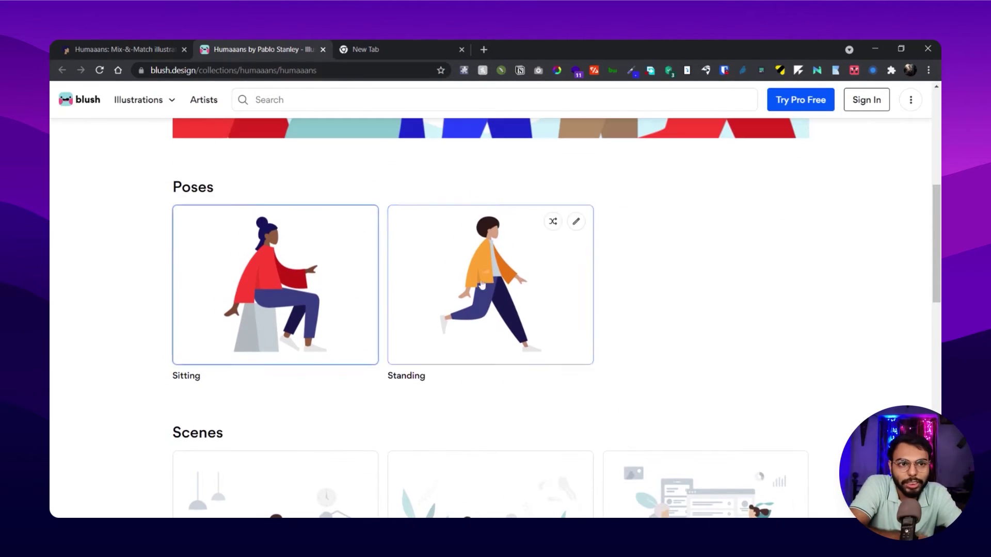
scroll(361, 263, down, 5)
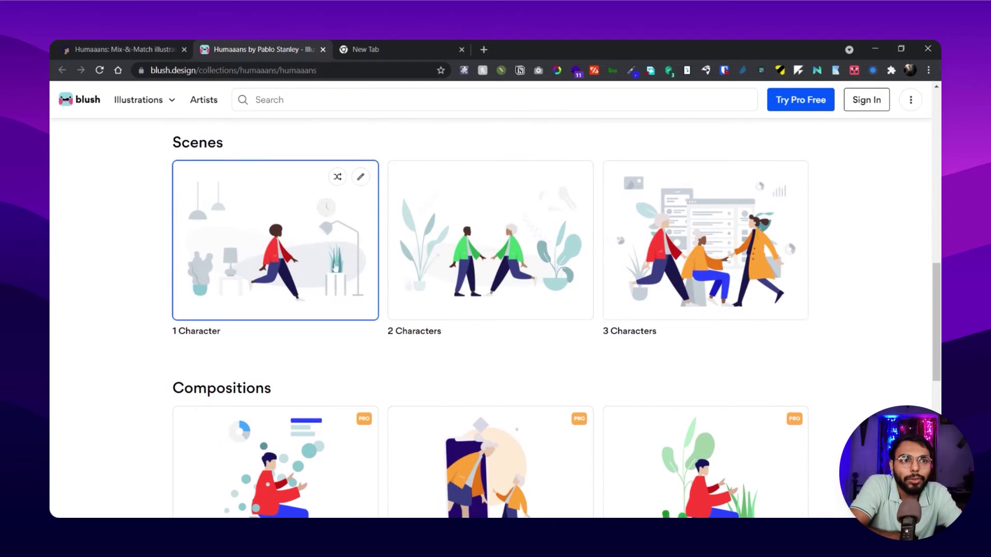
scroll(694, 260, down, 1)
scroll(695, 260, up, 1)
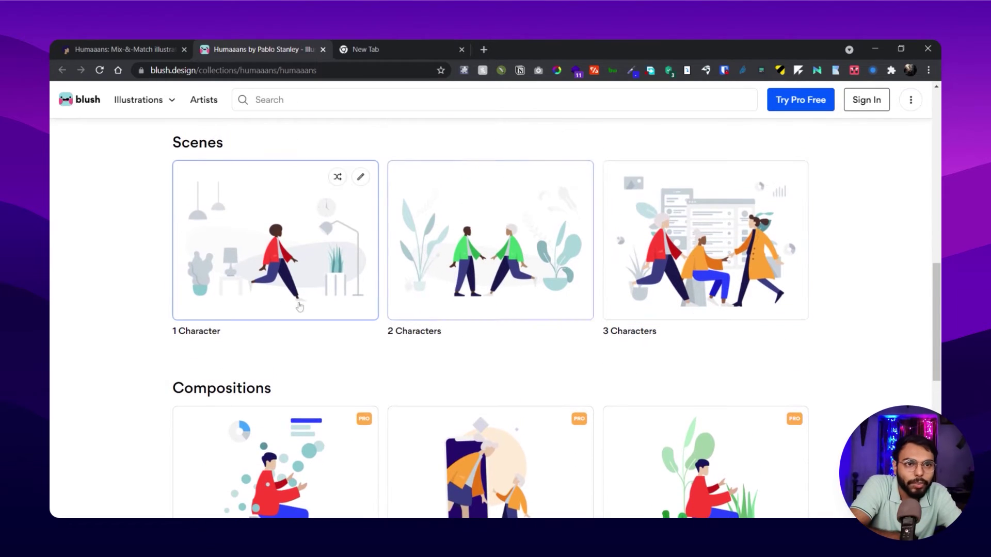
scroll(715, 310, down, 4)
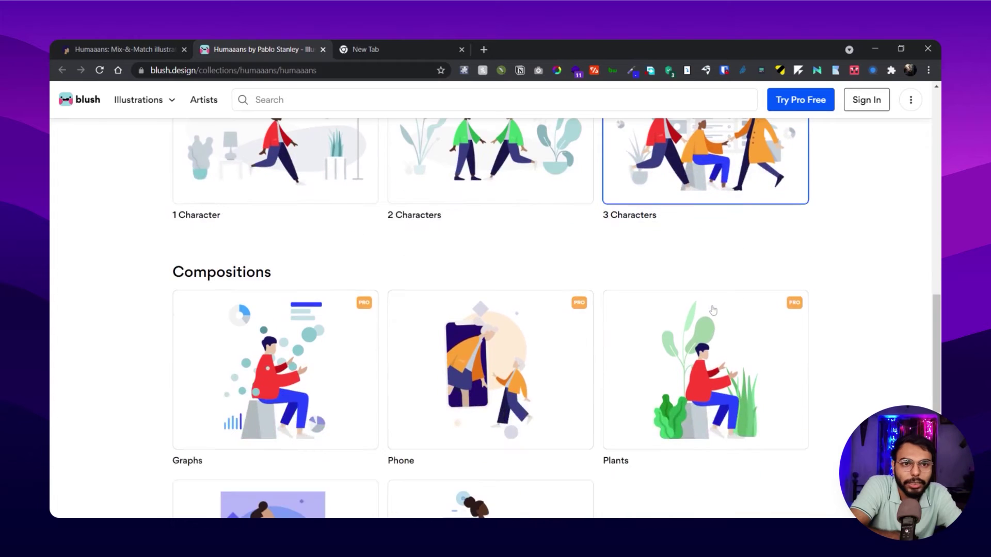
scroll(748, 326, down, 2)
scroll(273, 232, up, 2)
scroll(510, 266, down, 4)
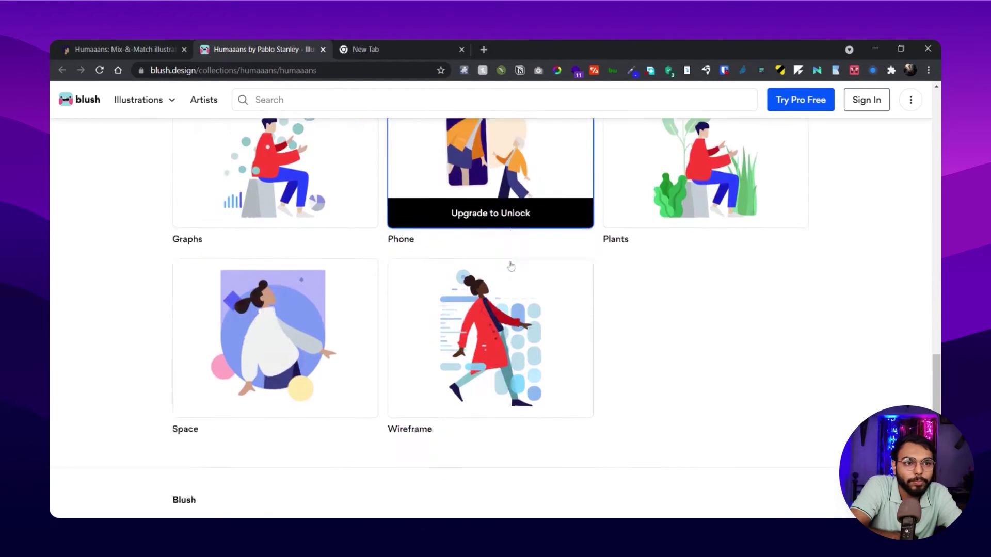
scroll(511, 266, up, 4)
scroll(510, 266, down, 3)
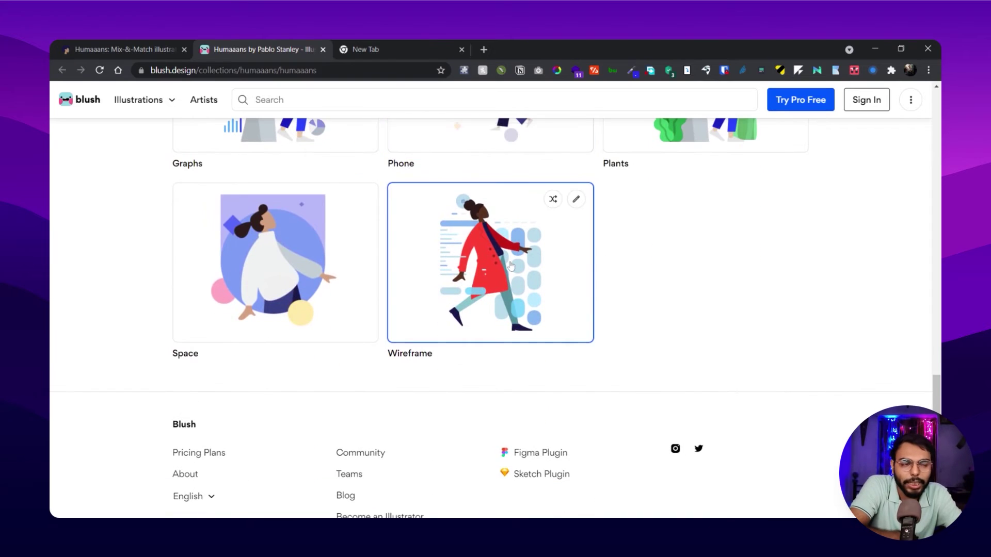
scroll(510, 266, up, 1)
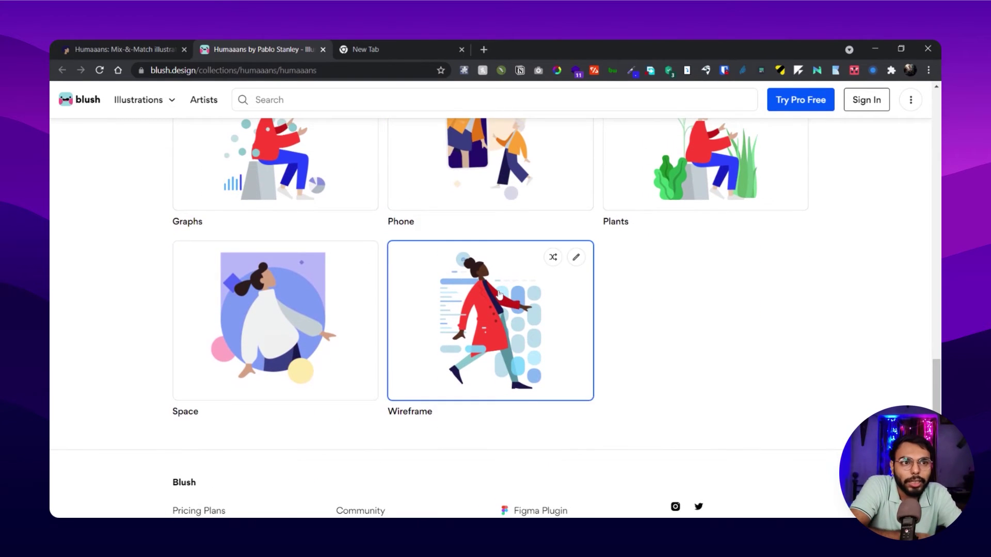
scroll(490, 309, up, 9)
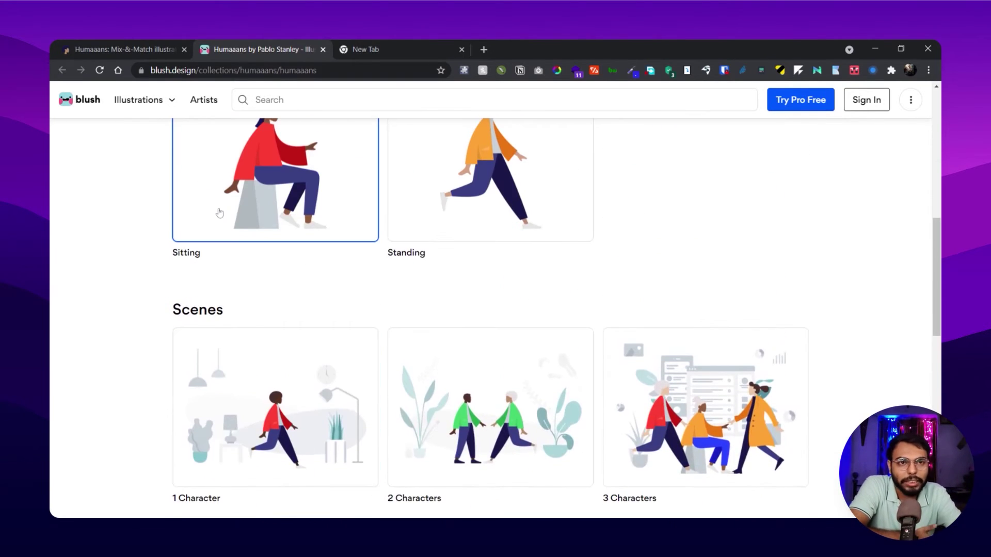
scroll(221, 344, up, 3)
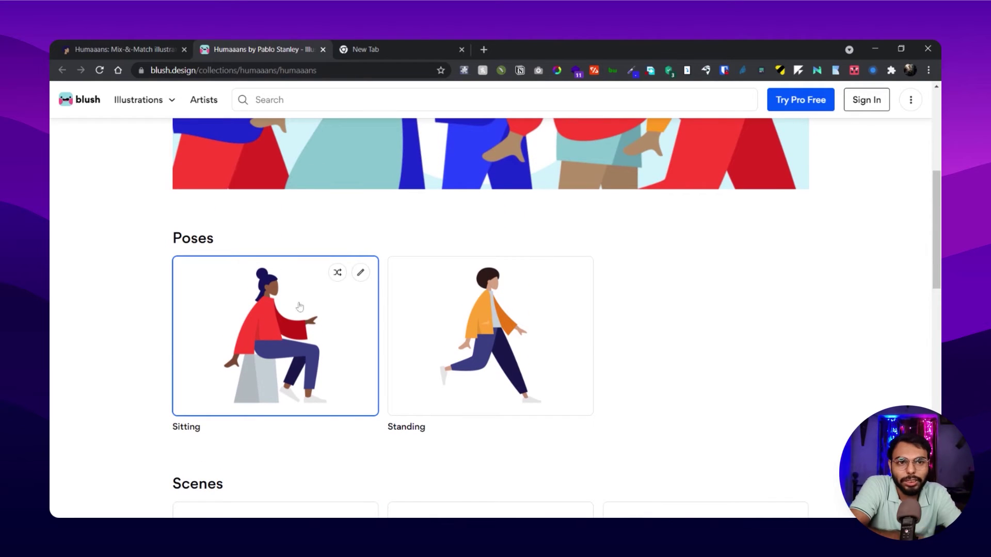
- Open the Sitting pose for editing and review its front, sitting and body variants
click(360, 276)
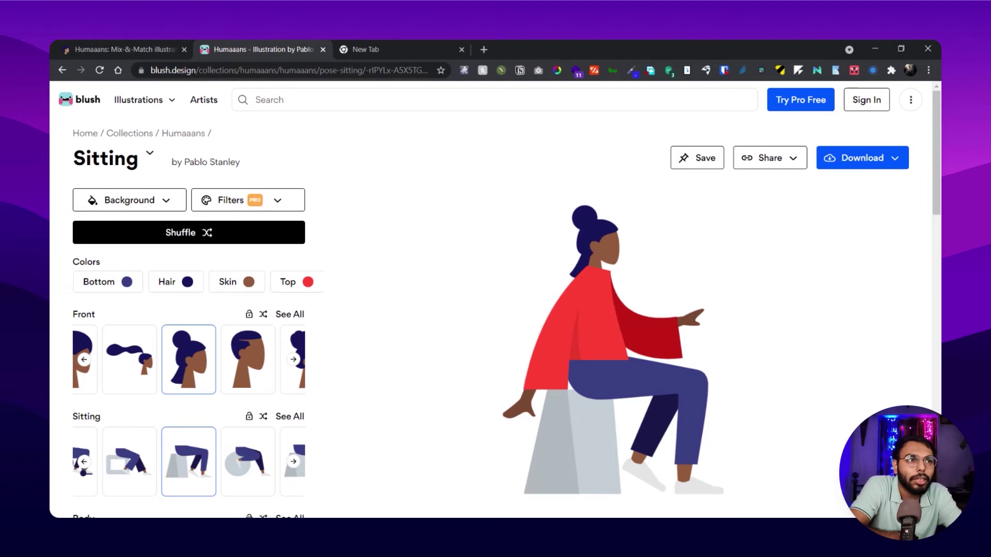
scroll(321, 361, down, 3)
scroll(231, 369, up, 3)
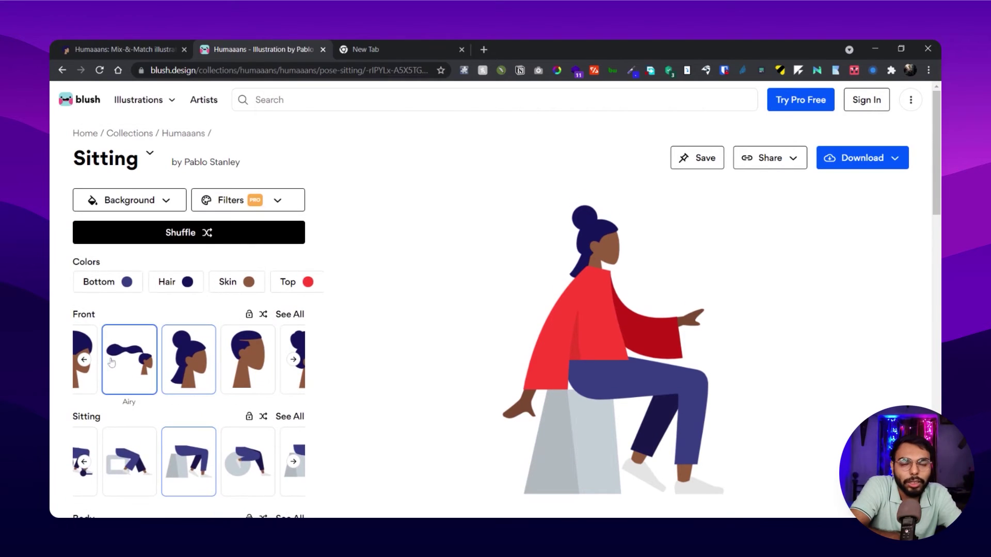
scroll(300, 348, down, 2)
scroll(300, 348, down, 1)
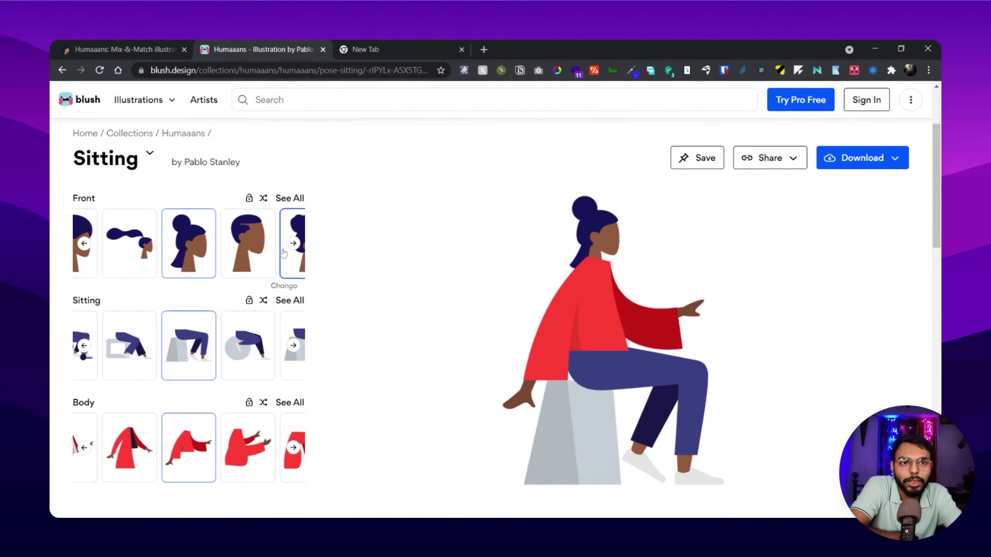
- Browse the front head variants and give the seated character the curly dark hairstyle shown beside Chongo
click(293, 244)
click(293, 243)
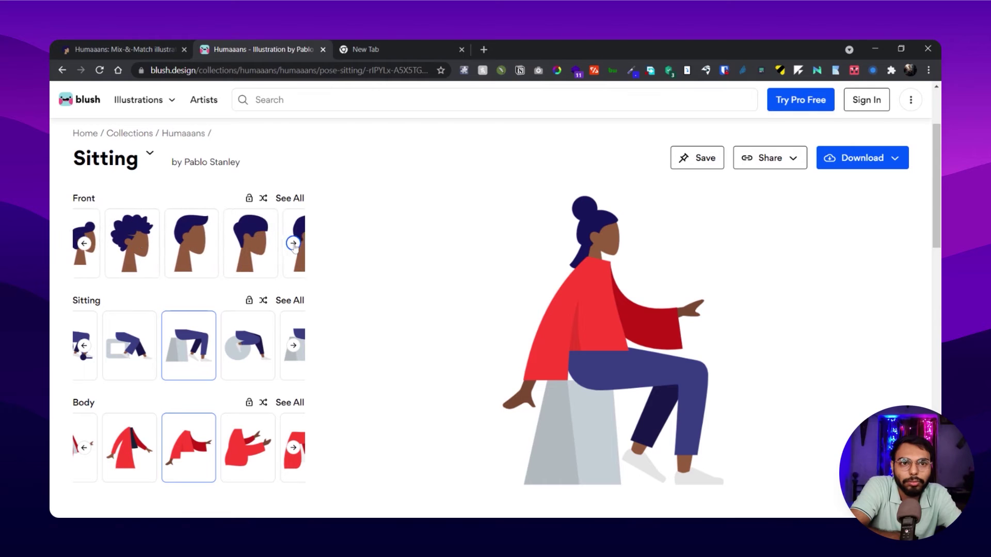
click(84, 243)
click(84, 244)
click(84, 244)
click(84, 244)
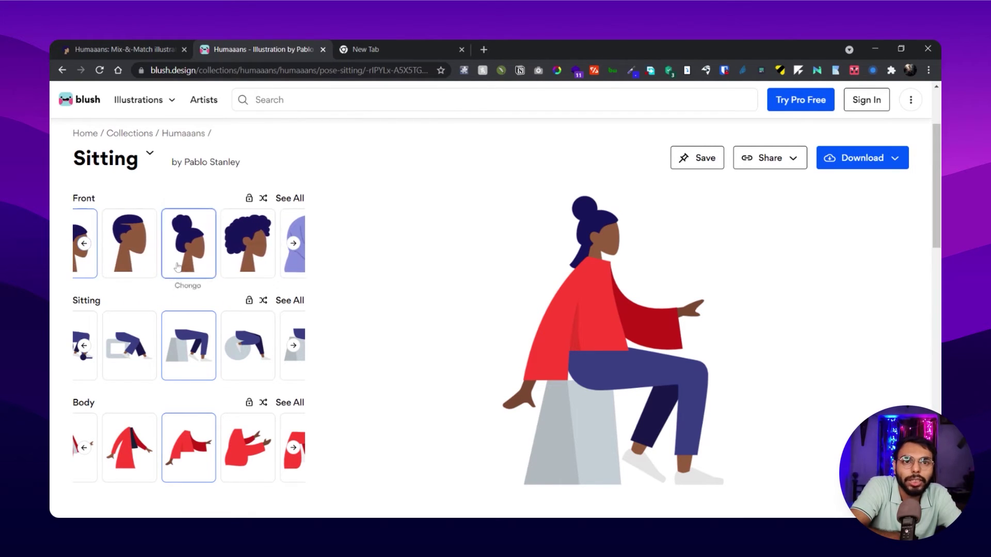
click(259, 245)
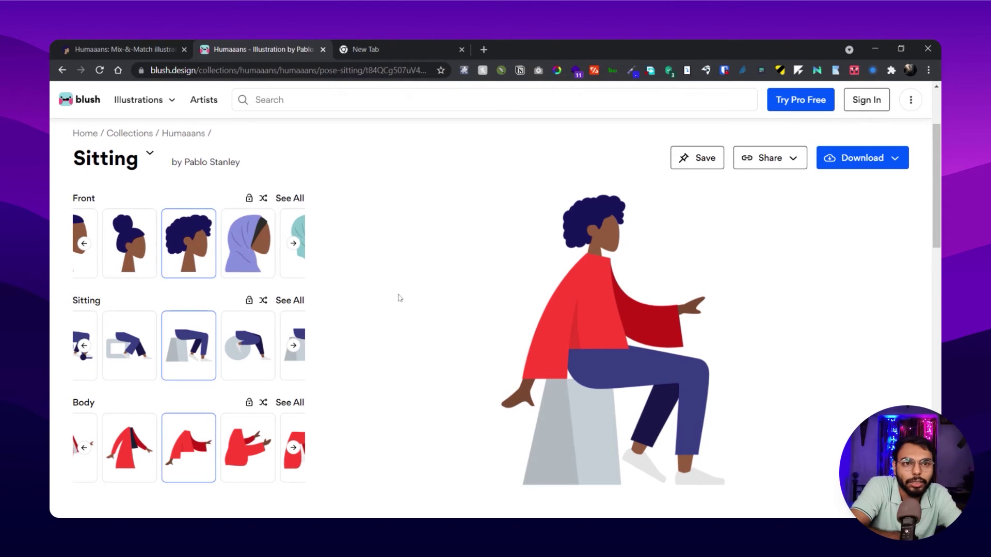
- Browse the Sitting variants and give the character the Baggy Pants legs shown with the horizontal seat
scroll(248, 310, down, 2)
scroll(289, 310, up, 1)
click(299, 292)
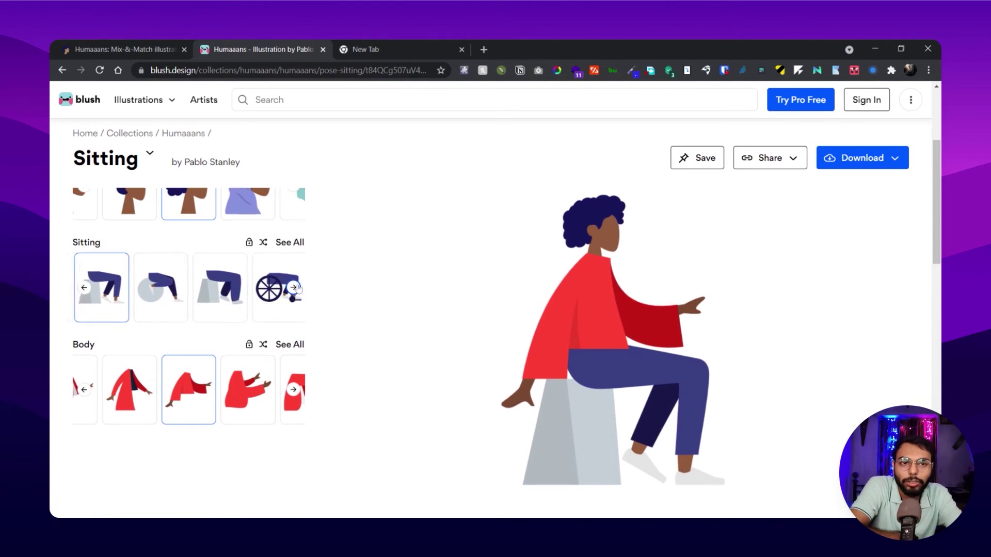
click(298, 289)
click(298, 288)
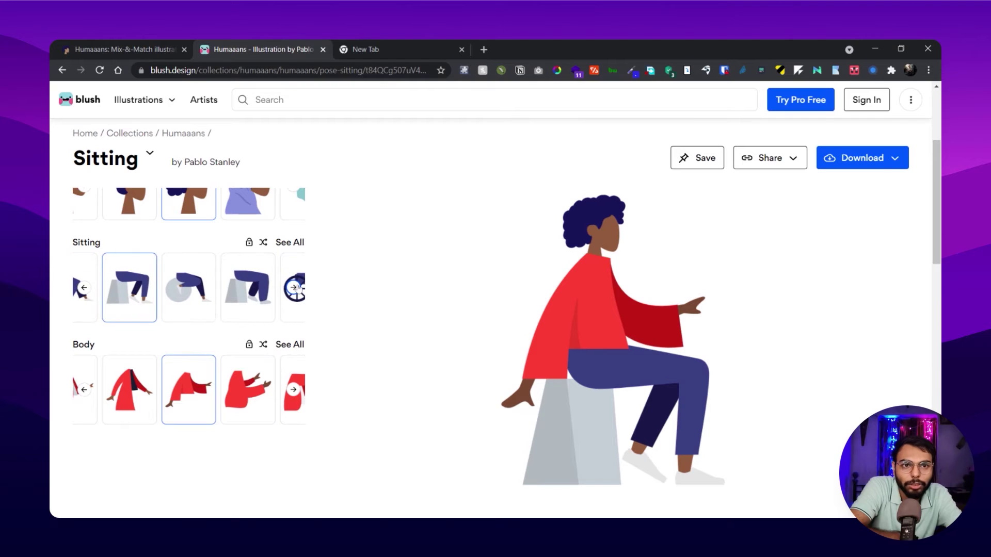
click(297, 289)
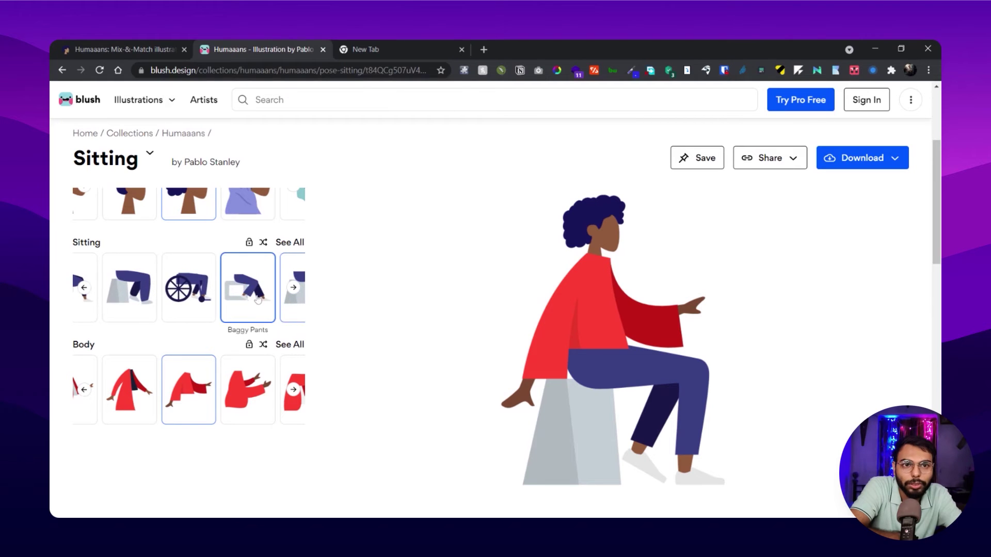
click(257, 299)
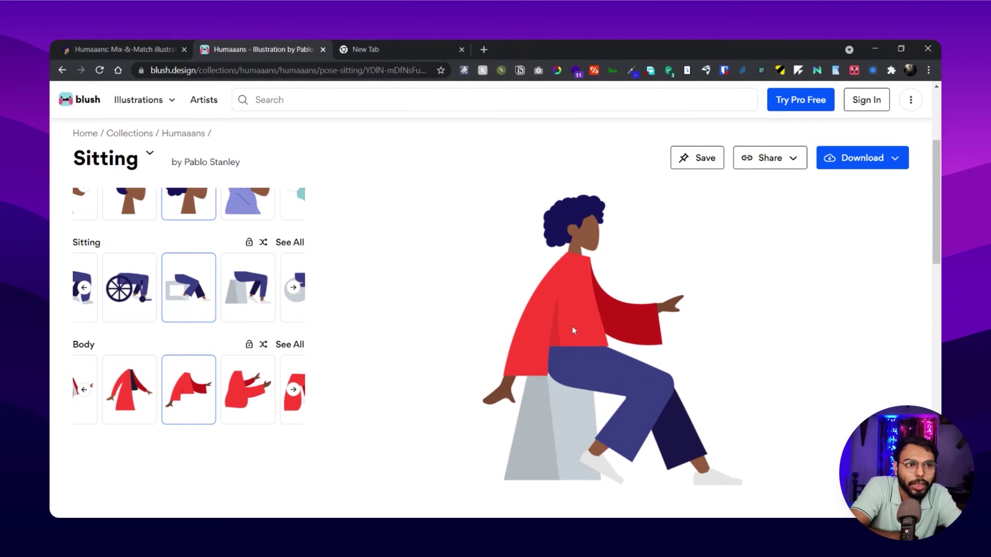
- Browse the Body variants and dress the seated character in the long open coat
click(293, 390)
click(293, 391)
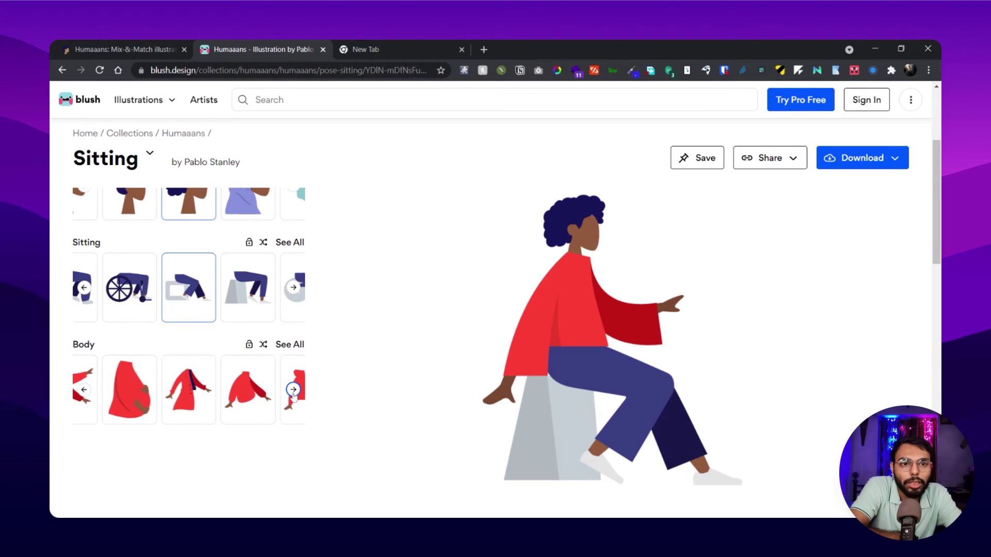
click(187, 405)
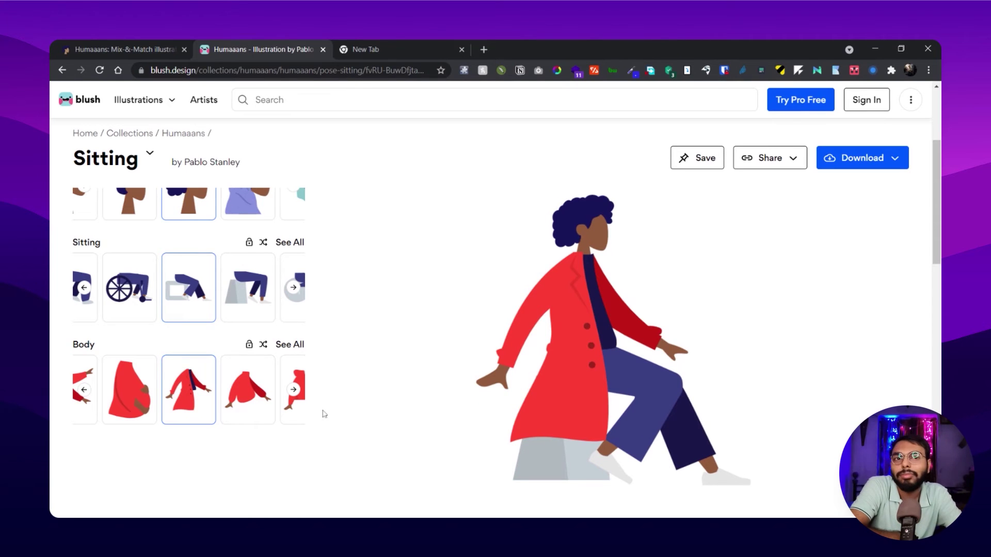
- Shuffle the seated character's parts and colors twice to generate a random combination
scroll(247, 390, up, 3)
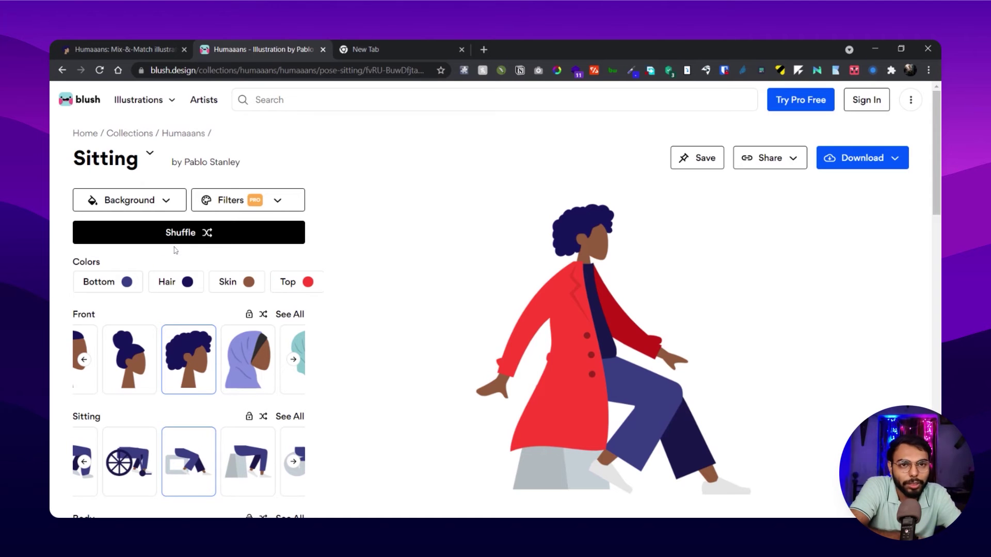
click(209, 236)
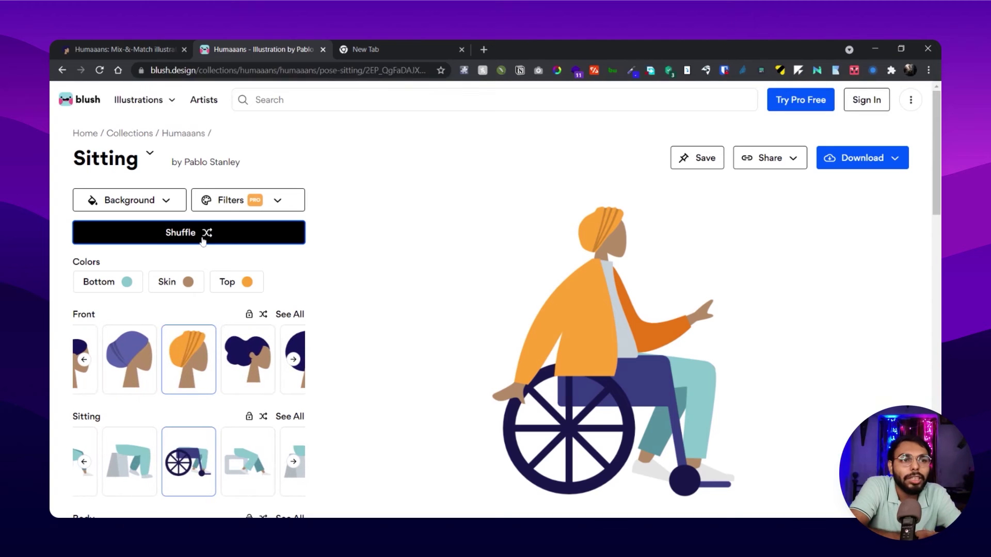
click(204, 241)
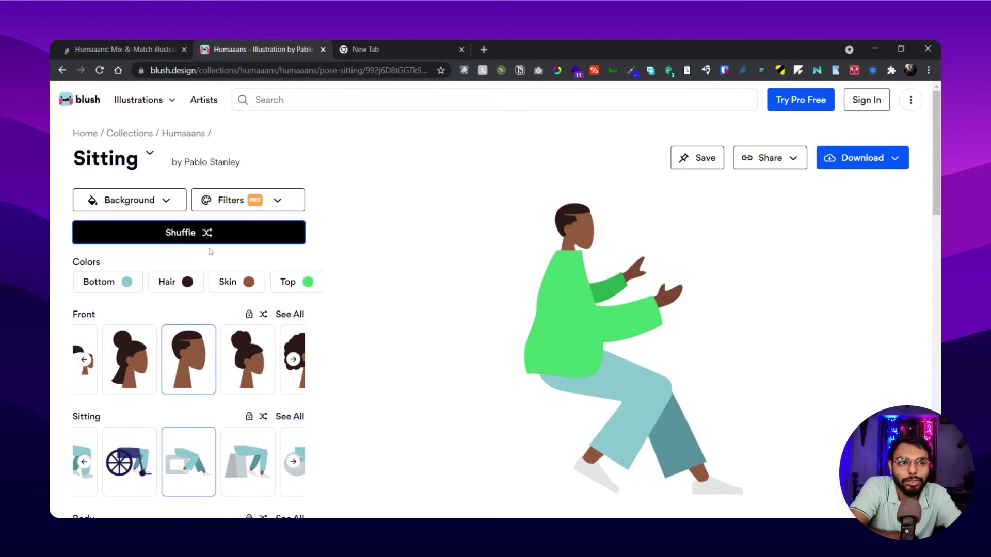
- Recolor the character's bottom dark indigo and its hair the lighter of the two dark brown shades
click(111, 283)
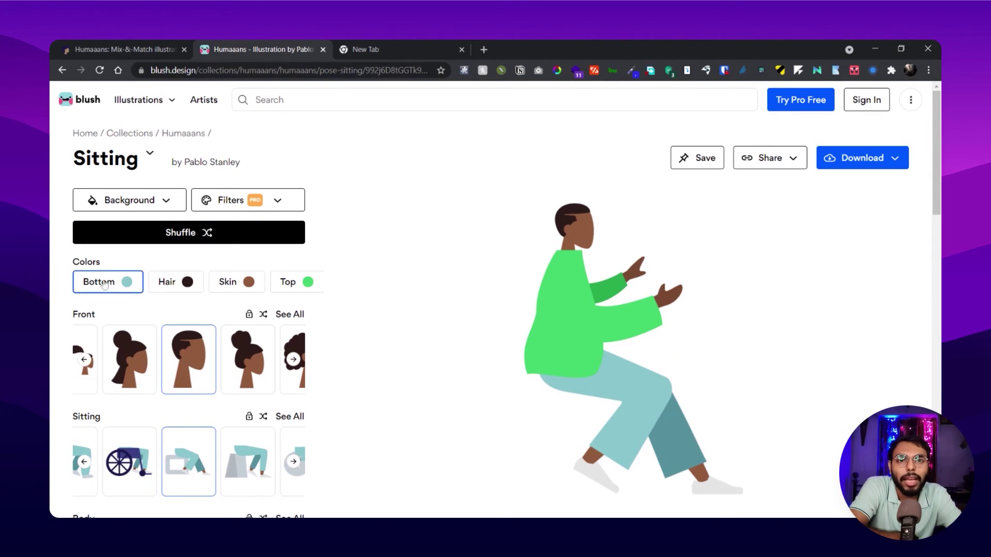
click(118, 287)
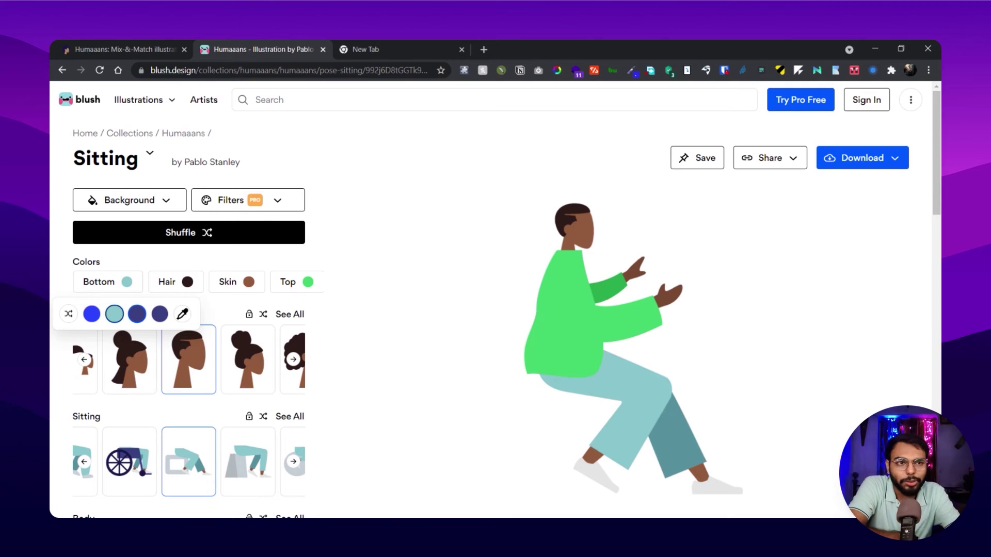
click(136, 313)
click(170, 282)
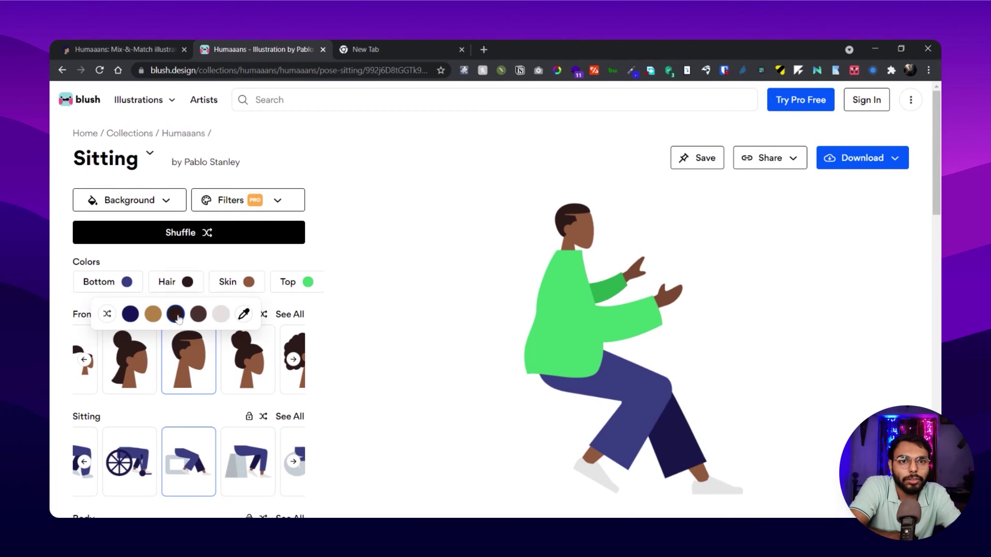
click(197, 316)
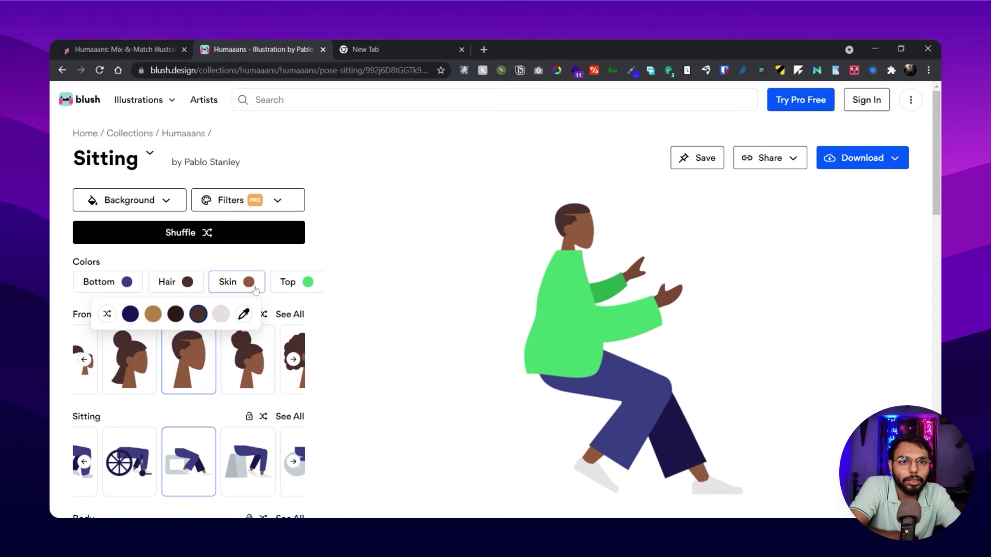
- Recolor the character's skin light tan and its top orange
click(238, 283)
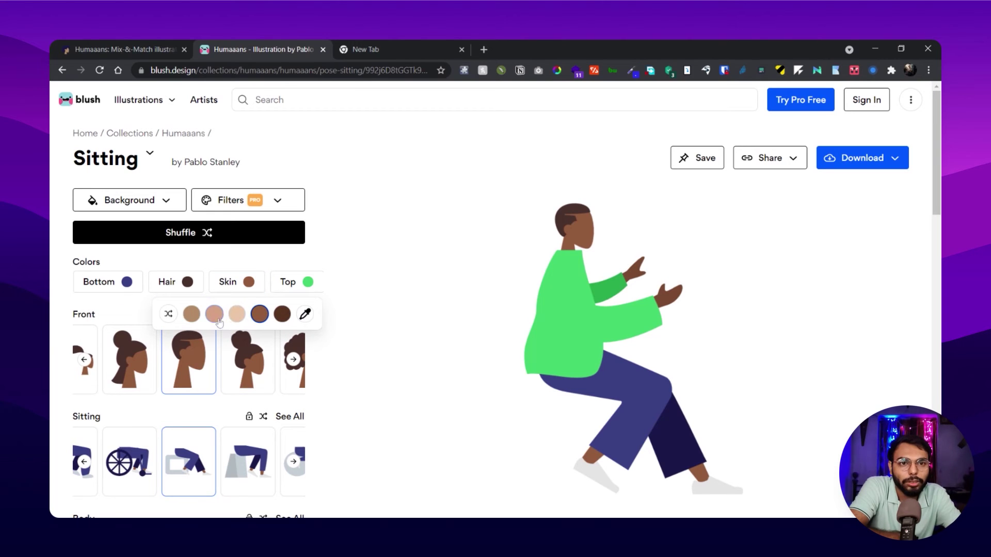
click(192, 314)
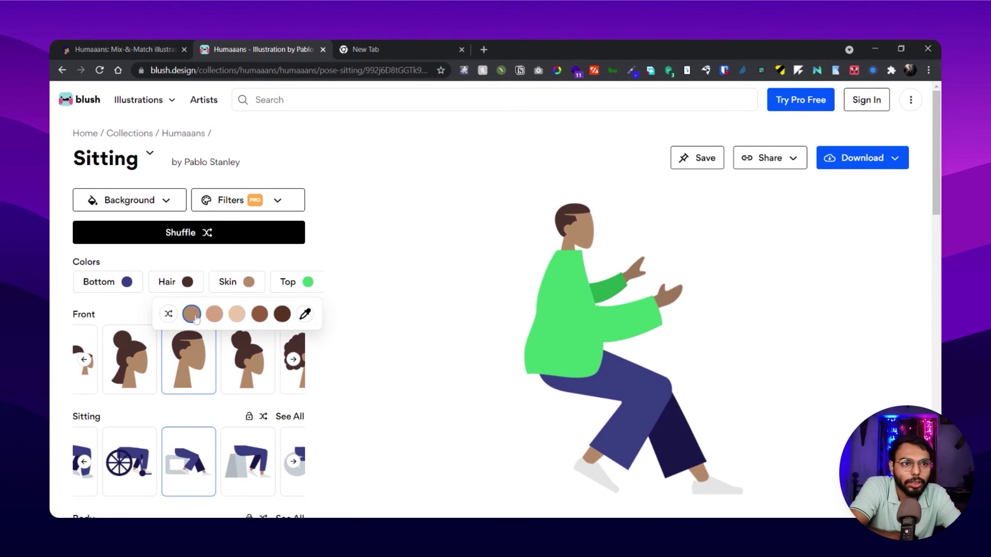
click(287, 282)
click(308, 314)
scroll(454, 420, down, 5)
scroll(451, 420, up, 5)
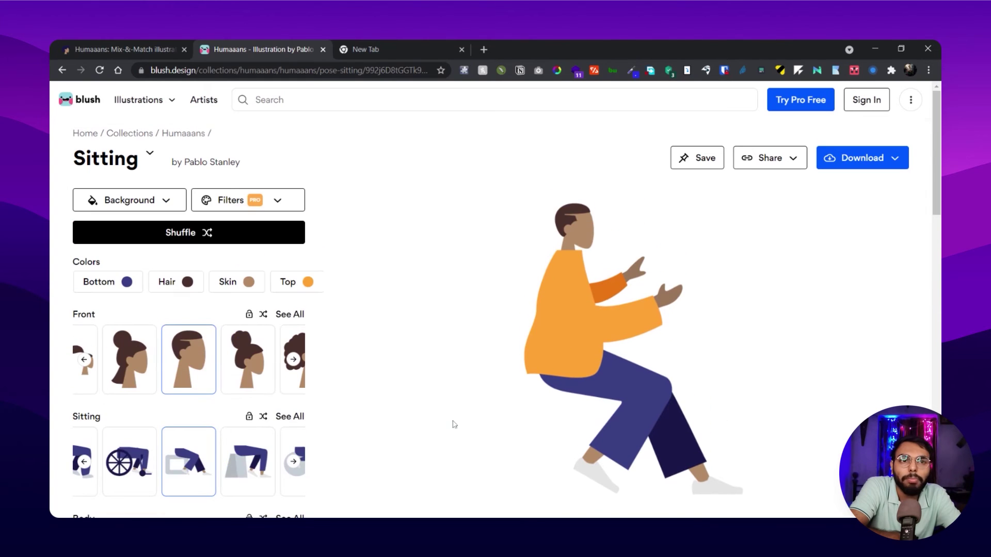
- Review the background color picker, the Pro color filters and the available download formats for the illustration
click(144, 202)
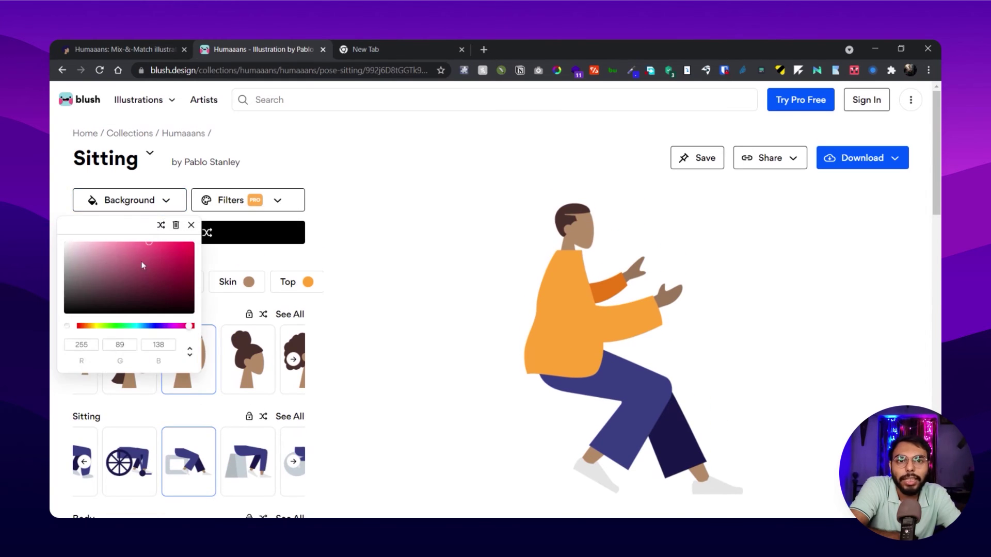
click(191, 225)
click(272, 200)
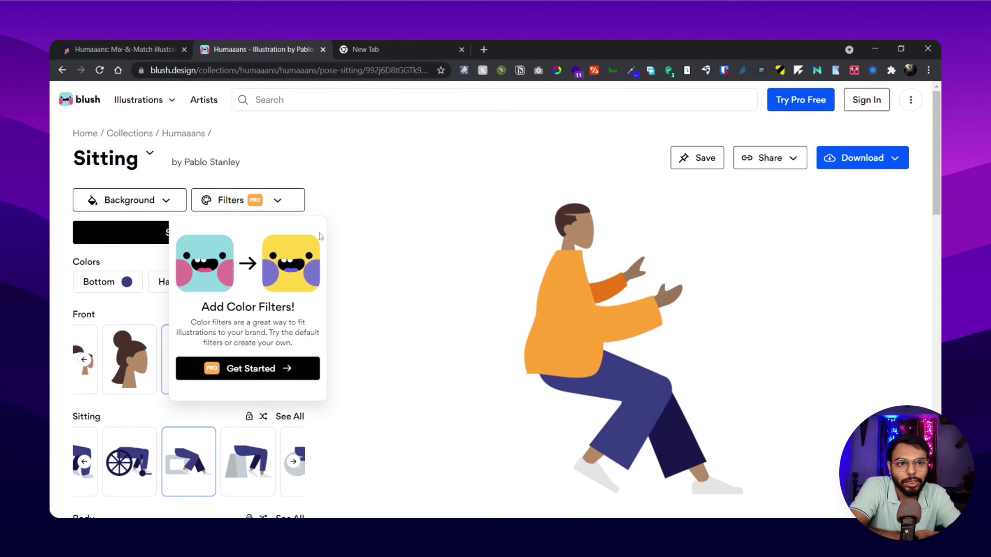
click(354, 241)
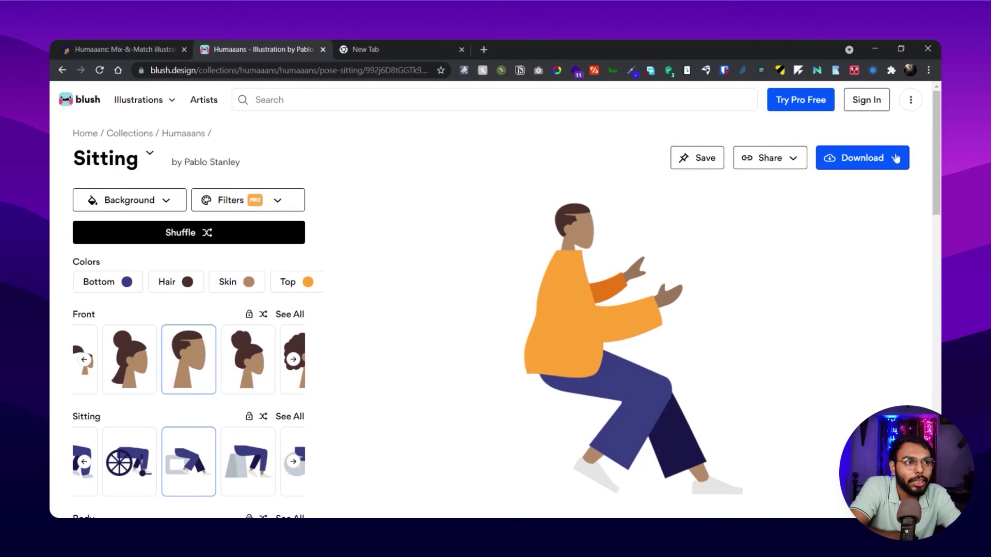
click(877, 159)
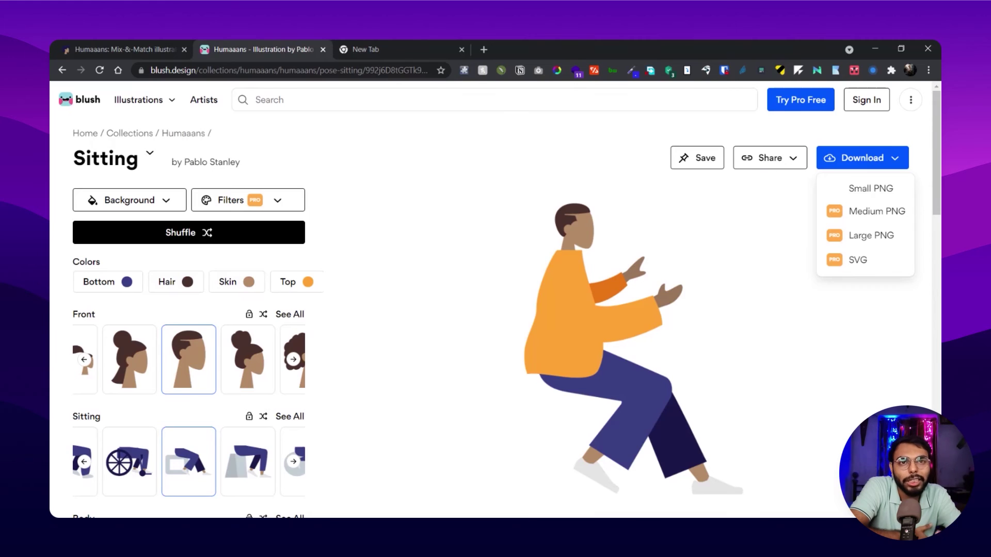
- Alternate between the Humaaans home page and the Blush editor, ending on the Humaaans home page
click(119, 49)
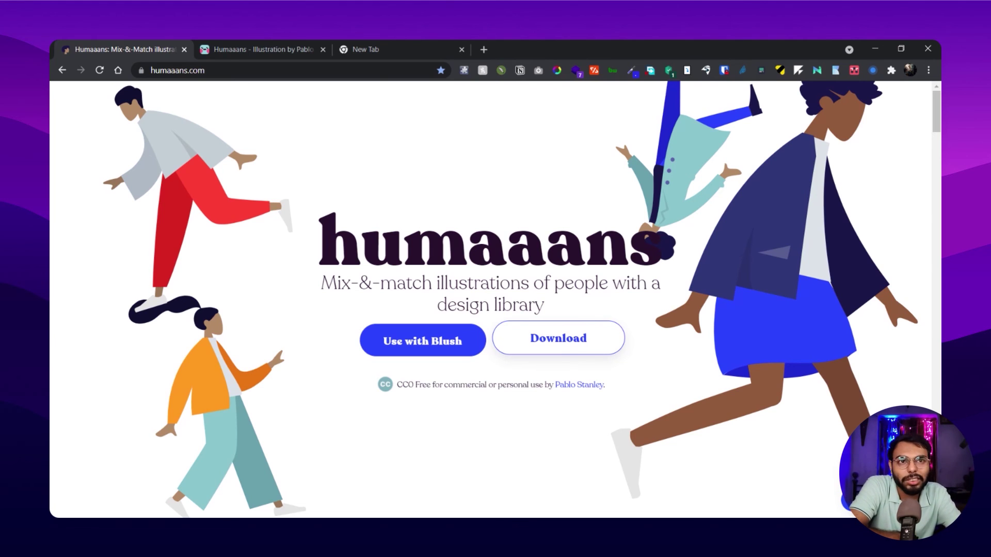
click(260, 49)
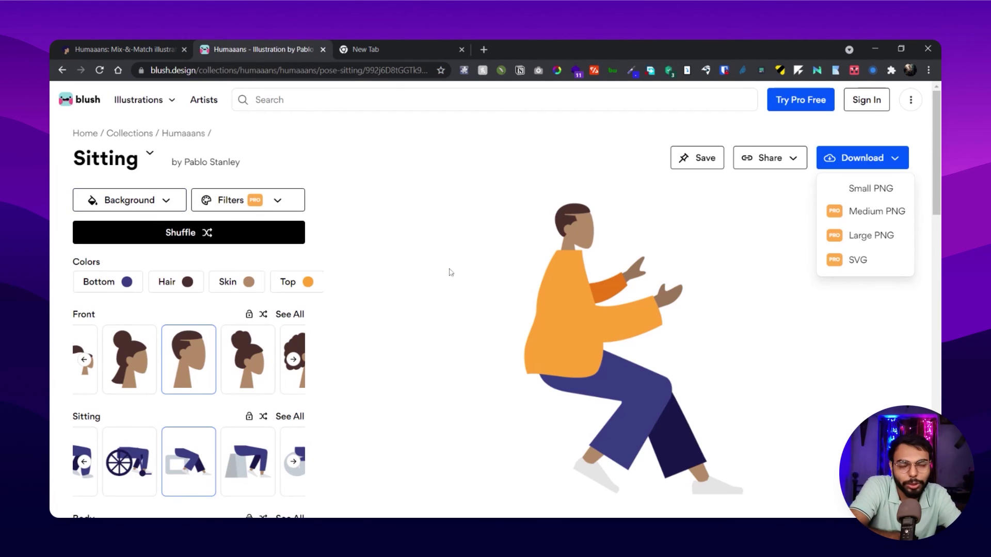
click(87, 46)
click(211, 47)
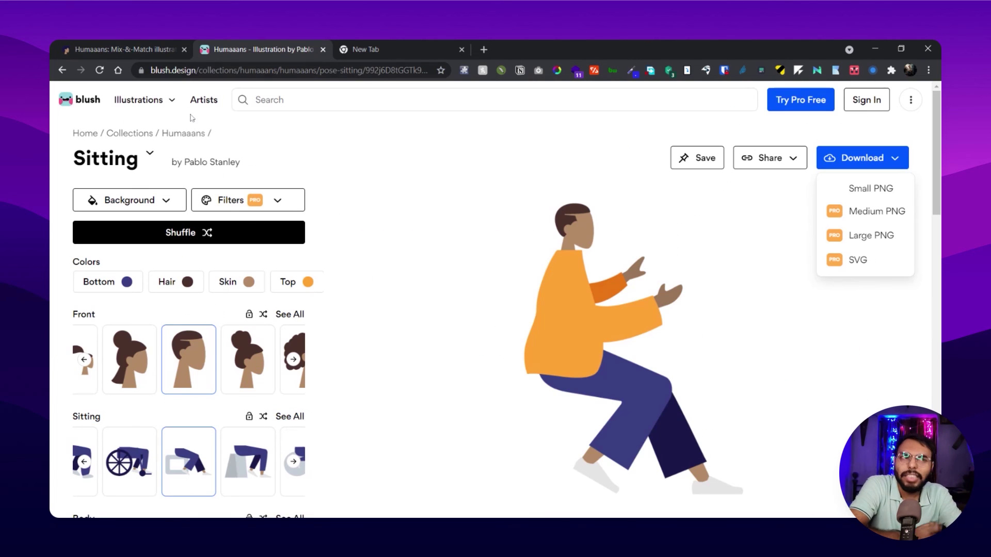
click(153, 42)
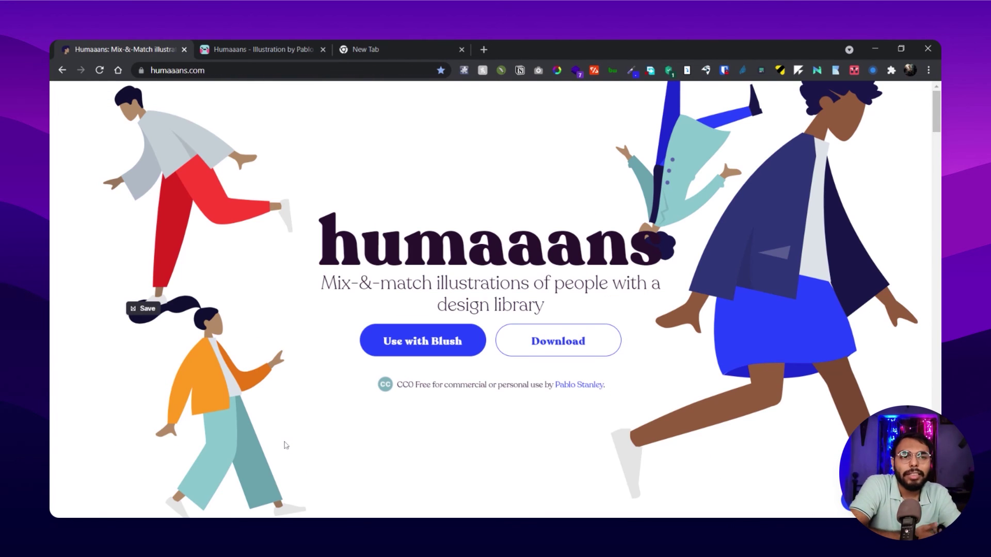